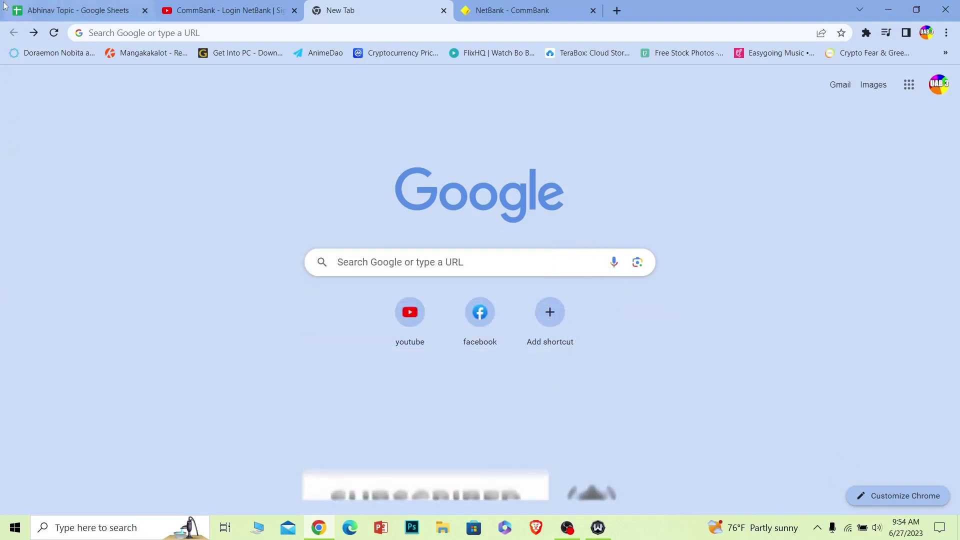
Search for 'cba netbank login' and open the NetBank logon page from the results
left_click(108, 32)
type("cba netbank login")
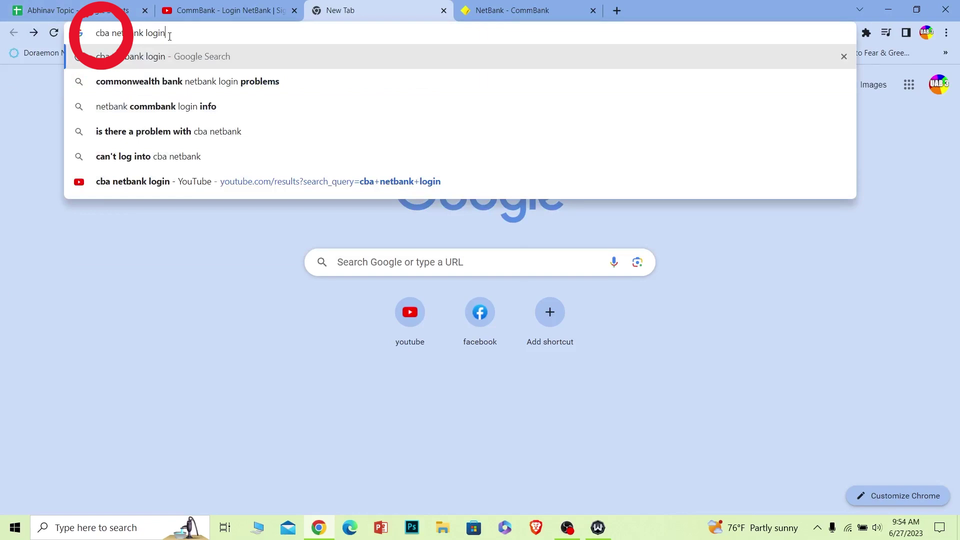
key("Return")
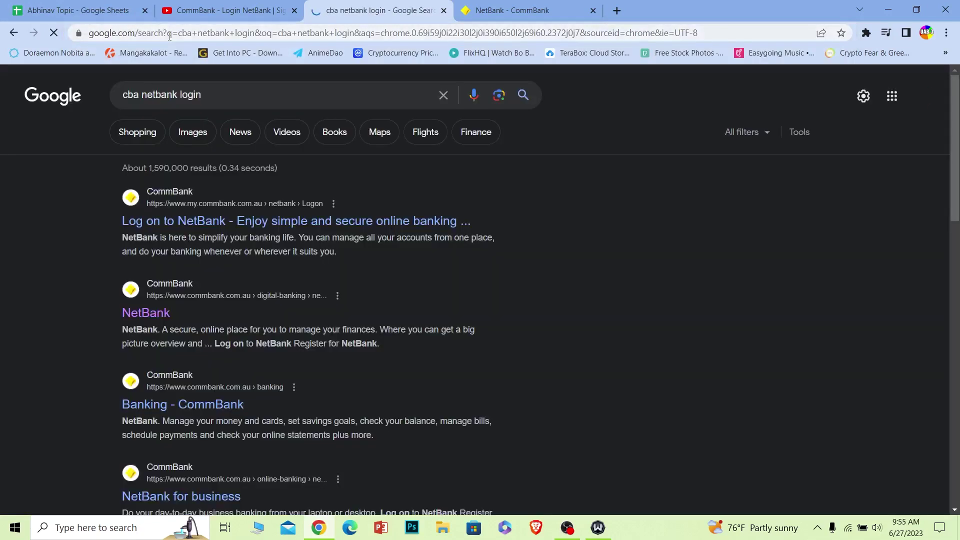
left_click(163, 317)
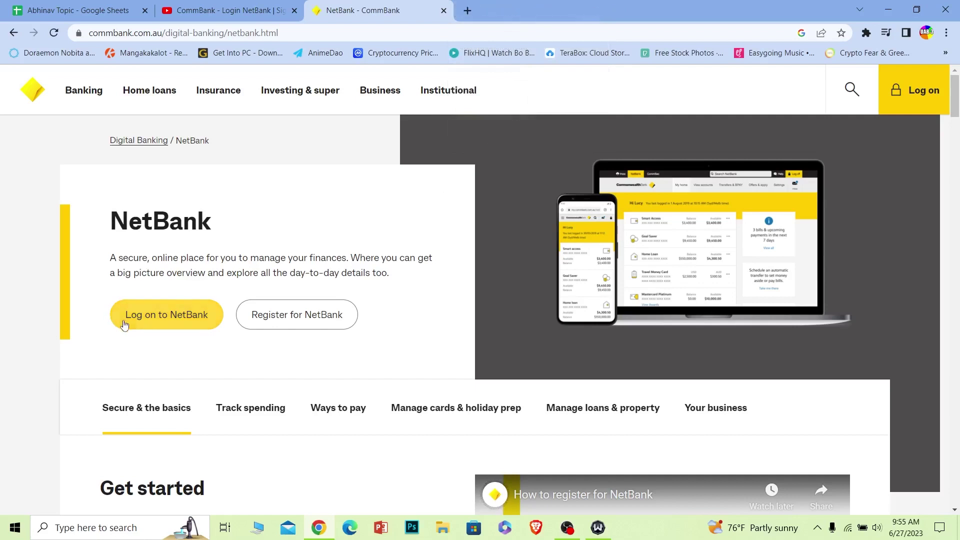
left_click(156, 312)
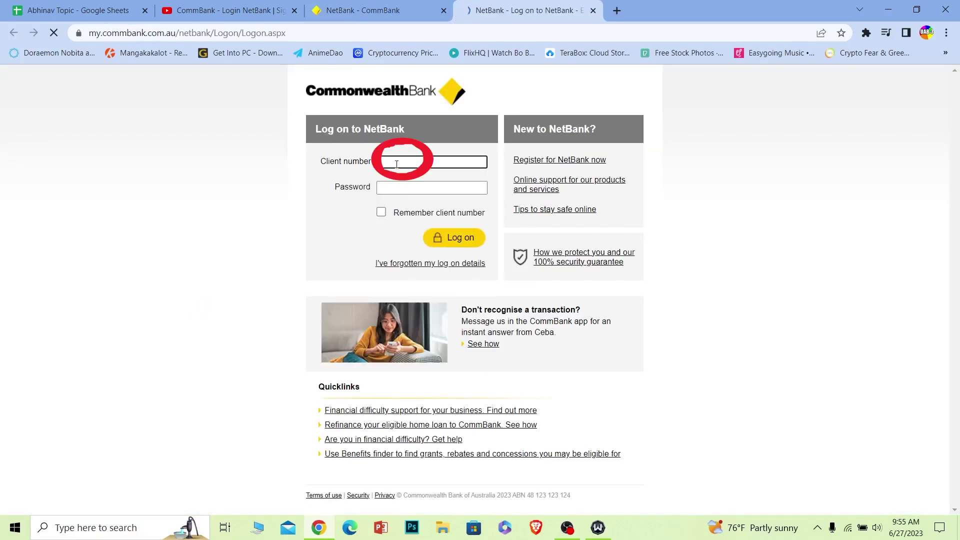
Enter the password after the client number and try logging on to NetBank
left_click(384, 187)
type("********")
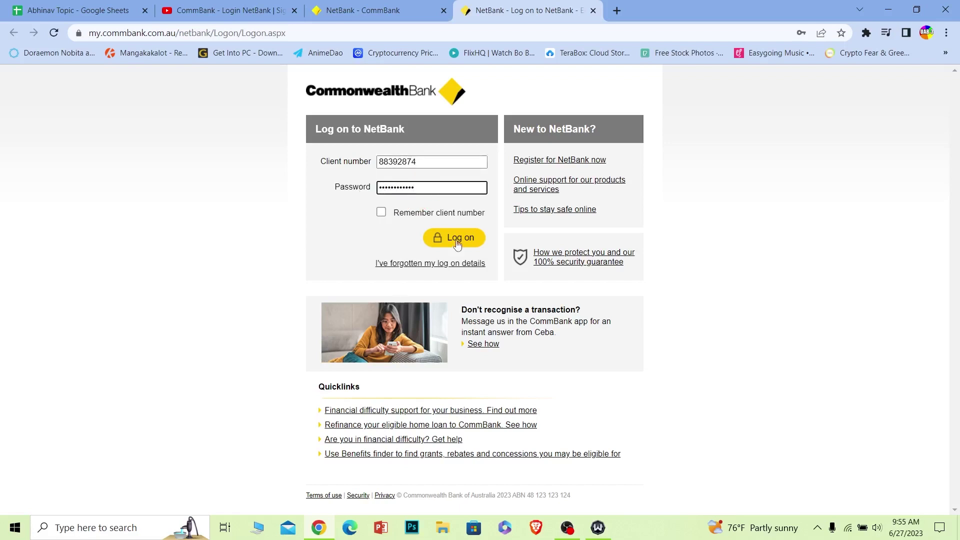
left_click(456, 248)
left_click(406, 270)
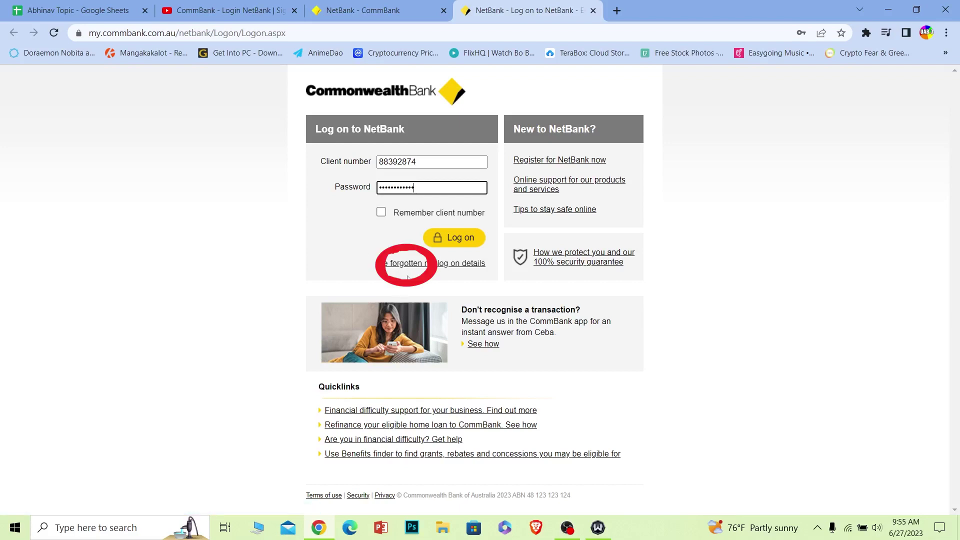